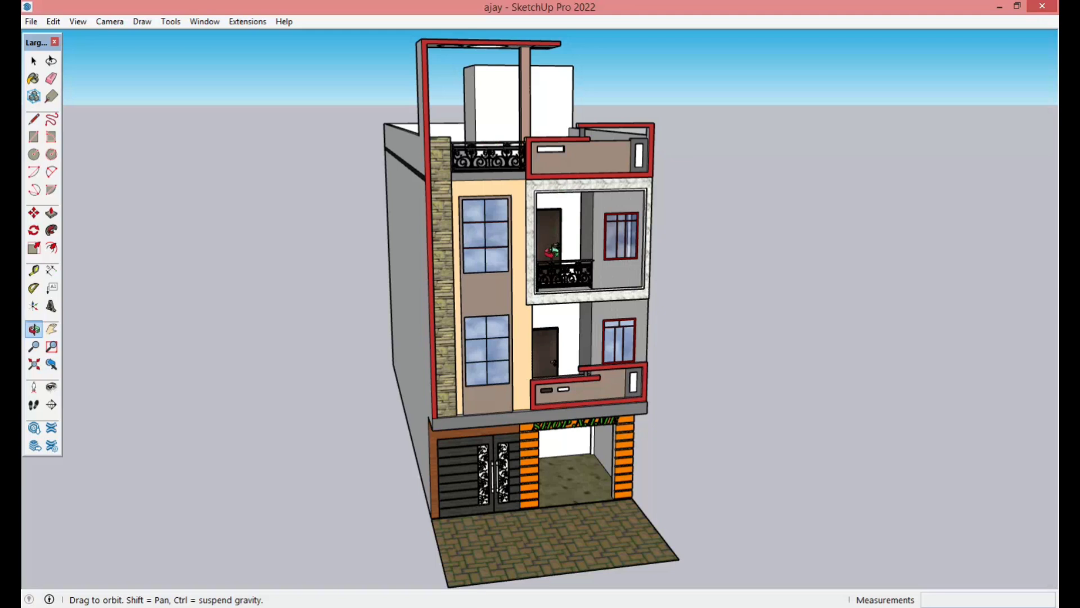
# Step: Examine the house exterior from the front, side and roof, including the gate, shop front, balconies, windows and parapets
pyautogui.moveTo(568, 315); pyautogui.dragTo(464, 335)
pyautogui.moveTo(472, 384); pyautogui.dragTo(494, 349)
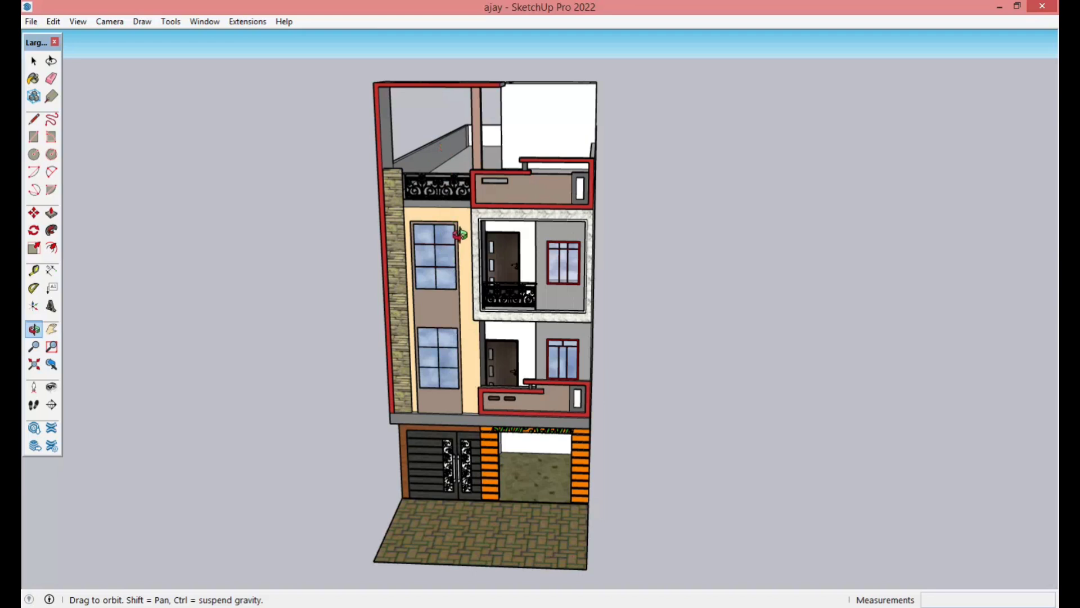
pyautogui.scroll(10, 515, 475)
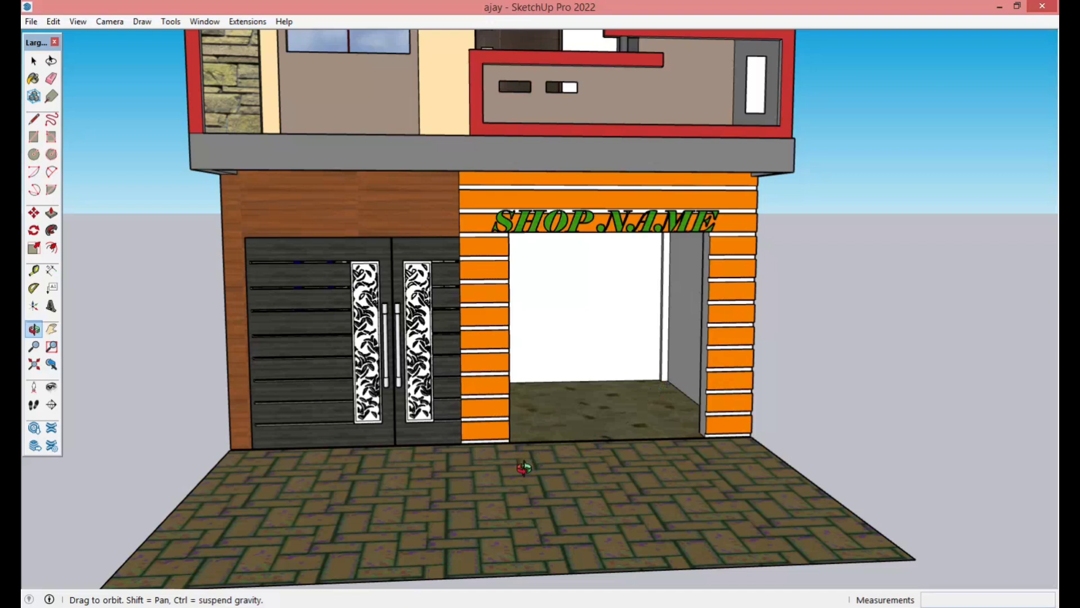
pyautogui.scroll(-2, 524, 467)
pyautogui.scroll(-4, 509, 513)
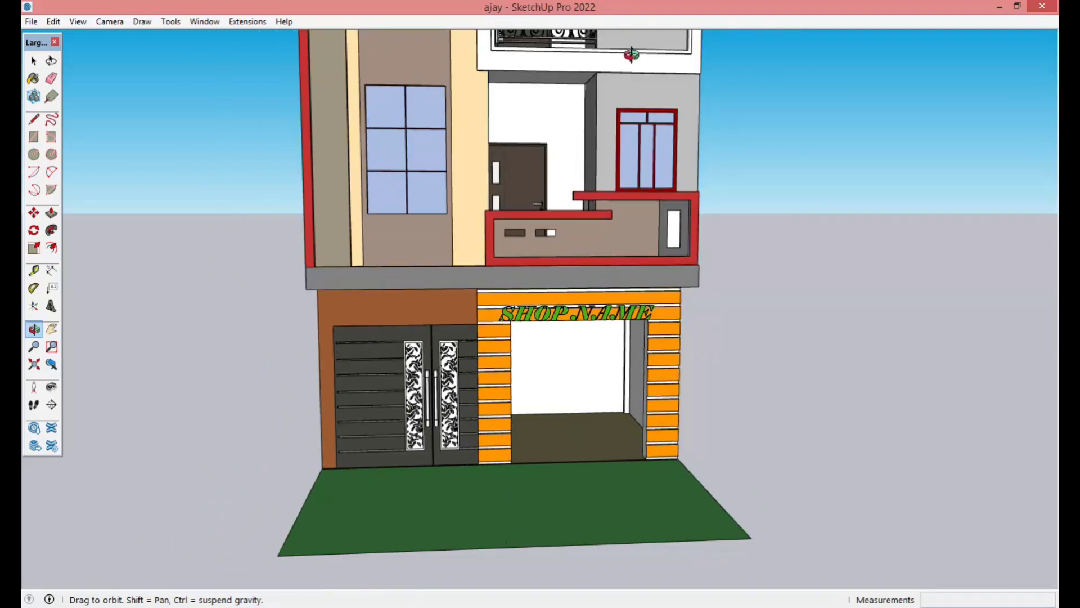
pyautogui.scroll(4, 631, 54)
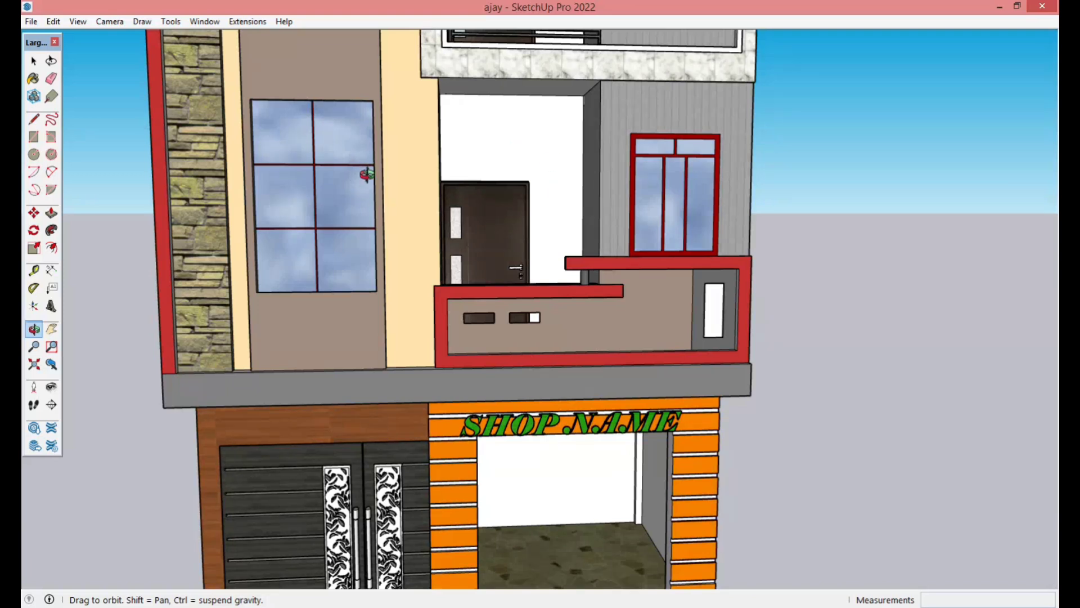
pyautogui.scroll(-10, 577, 528)
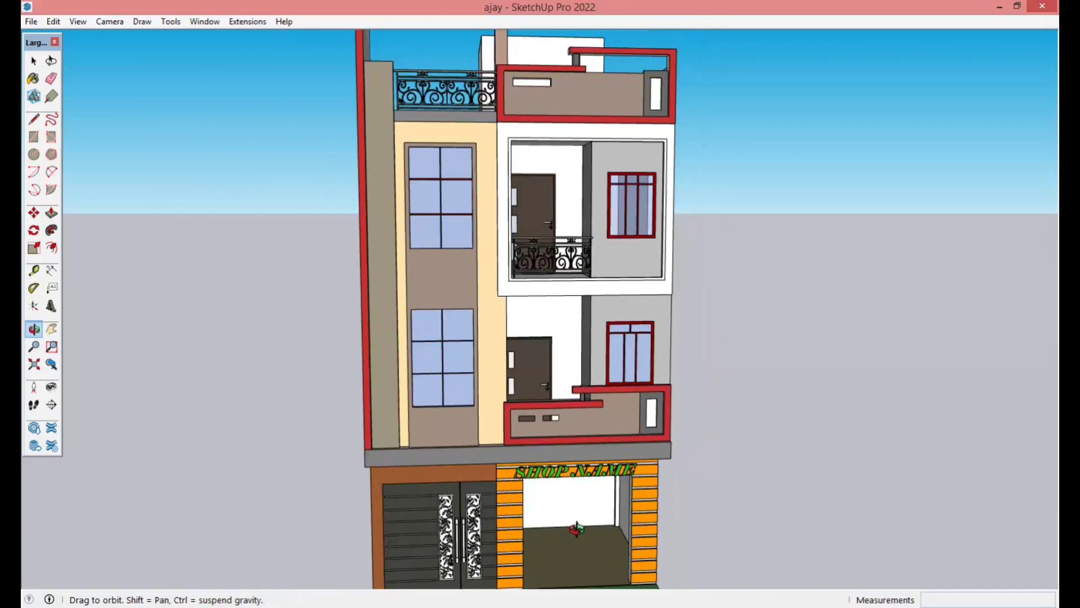
pyautogui.moveTo(509, 265); pyautogui.dragTo(670, 343)
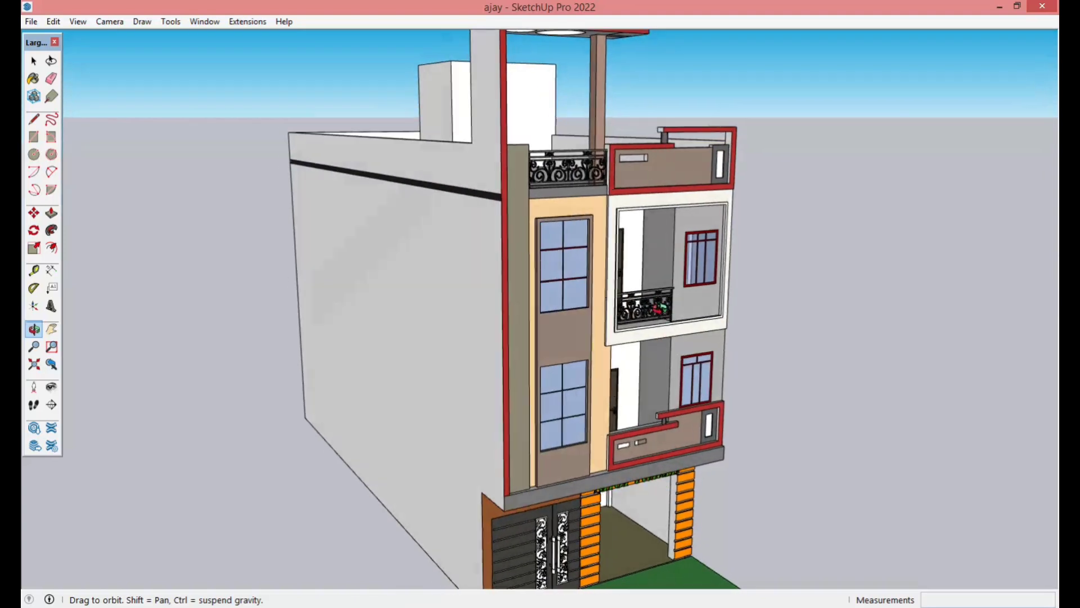
pyautogui.scroll(-3, 338, 211)
pyautogui.scroll(5, 639, 362)
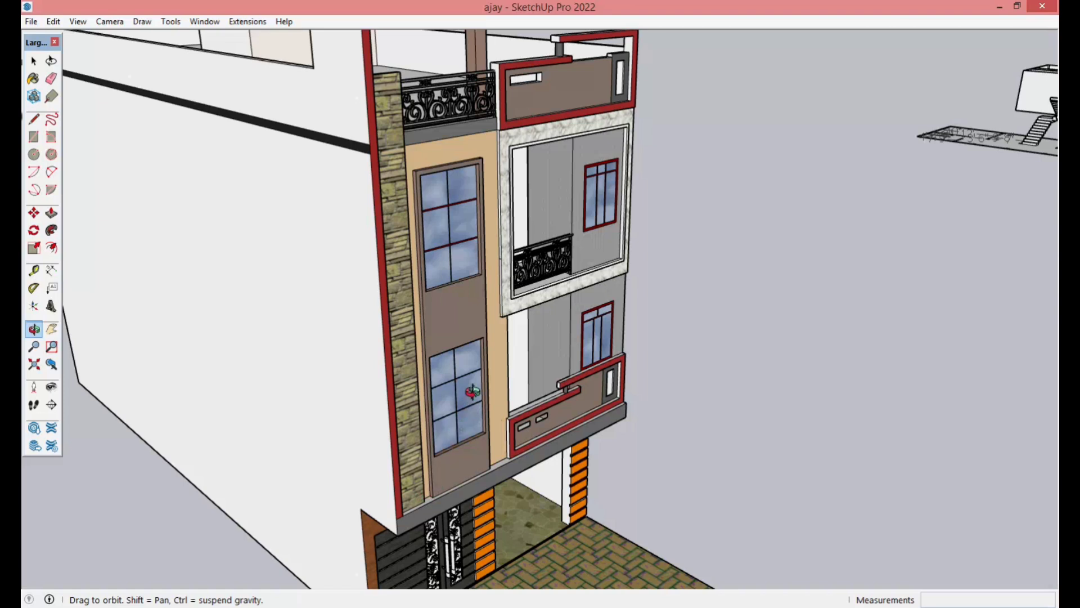
pyautogui.scroll(-2, 437, 408)
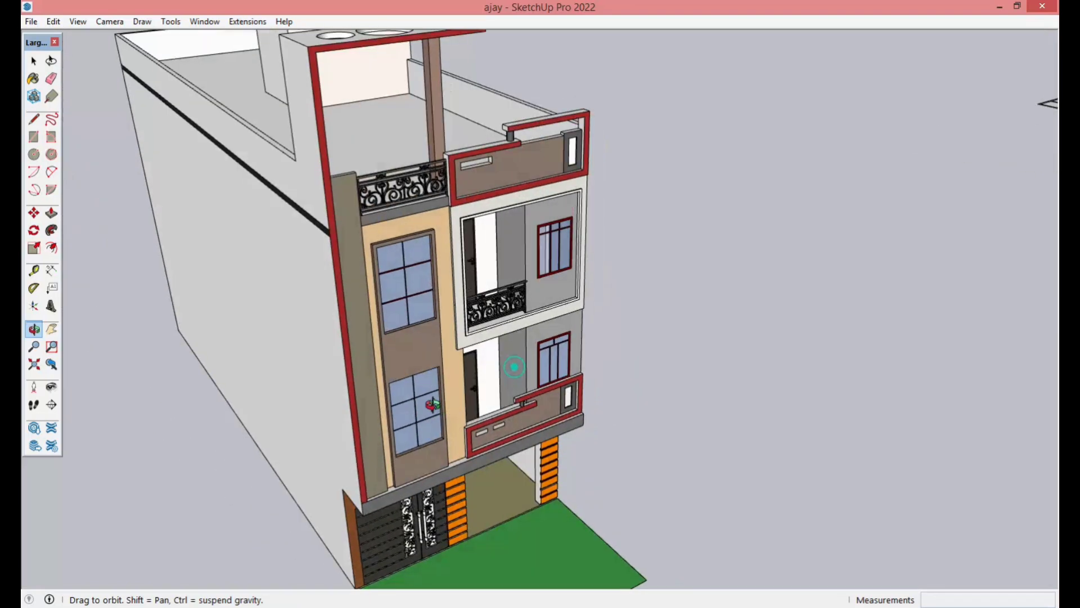
pyautogui.moveTo(432, 404); pyautogui.dragTo(523, 346)
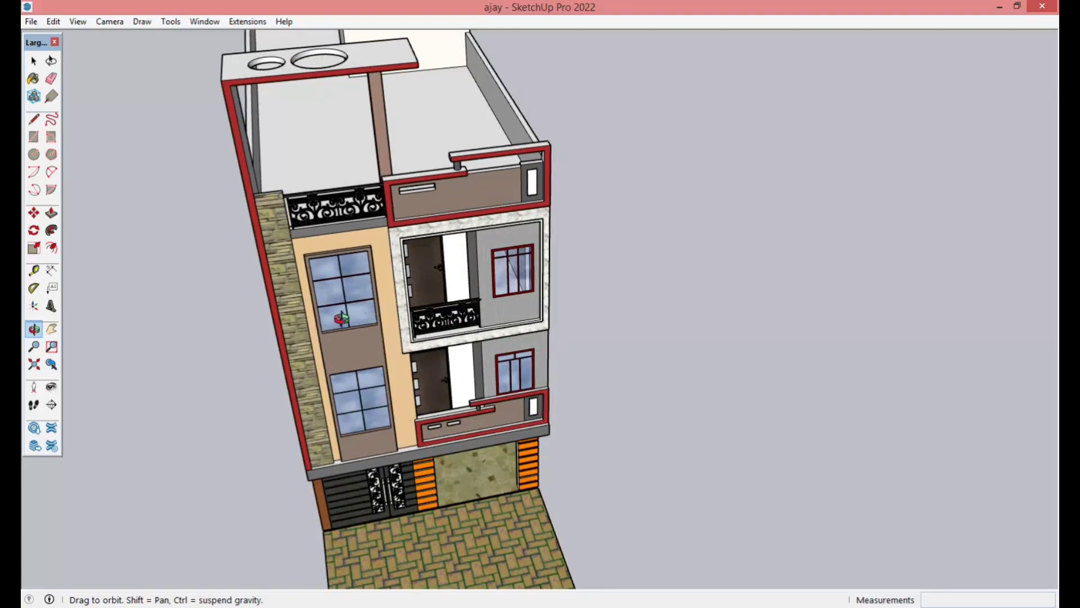
pyautogui.moveTo(356, 311); pyautogui.dragTo(349, 179)
pyautogui.moveTo(496, 278); pyautogui.dragTo(392, 241)
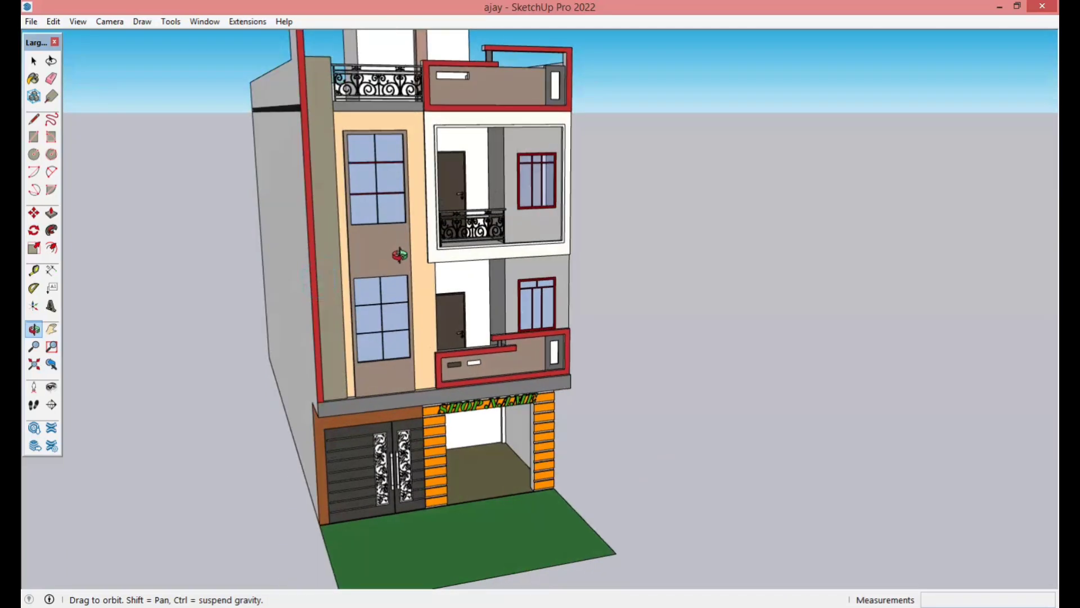
pyautogui.moveTo(474, 290)
pyautogui.mouseDown()
pyautogui.moveTo(557, 326)
pyautogui.moveTo(543, 348)
pyautogui.moveTo(523, 315)
pyautogui.moveTo(509, 209)
pyautogui.mouseUp()
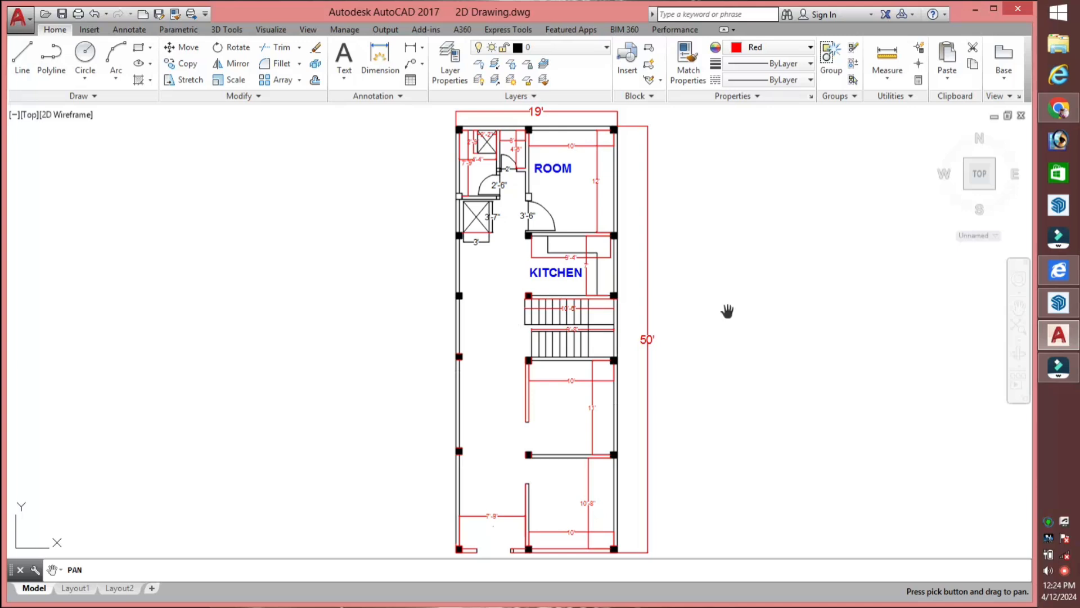
# Step: Switch from the AutoCAD floor plan to SketchUp and examine the ground-floor wall model, its rooms, staircase and openings
pyautogui.click(1057, 307)
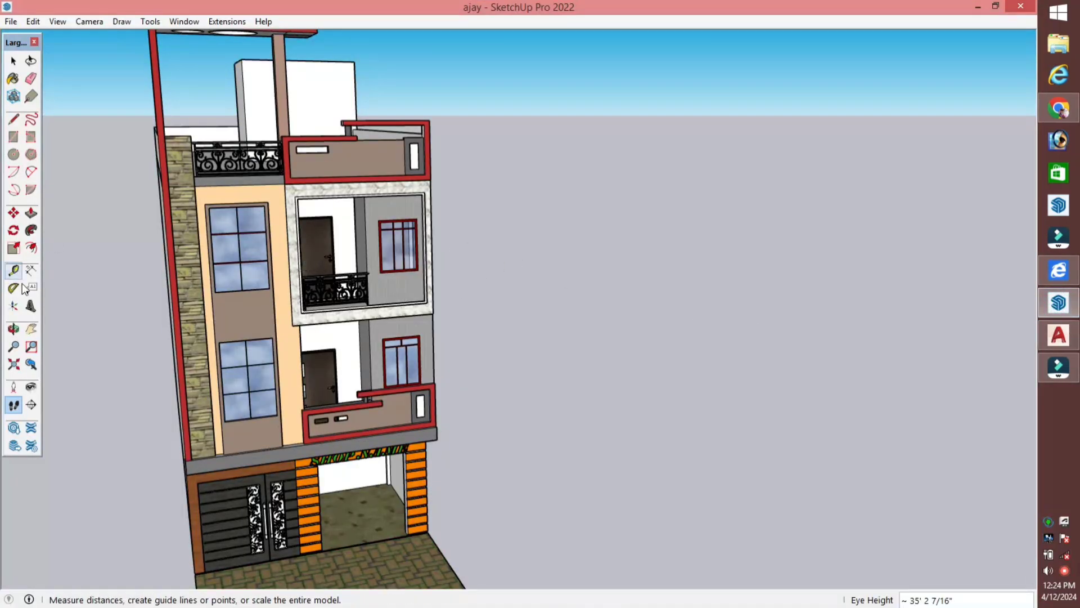
pyautogui.click(13, 329)
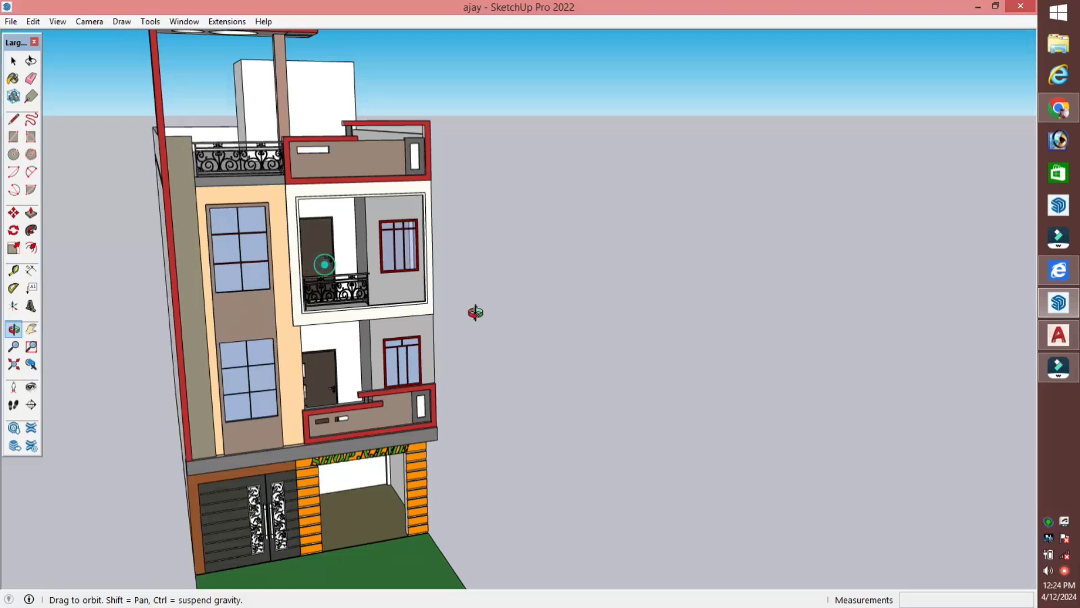
pyautogui.scroll(-5, 475, 312)
pyautogui.moveTo(475, 301); pyautogui.dragTo(502, 302)
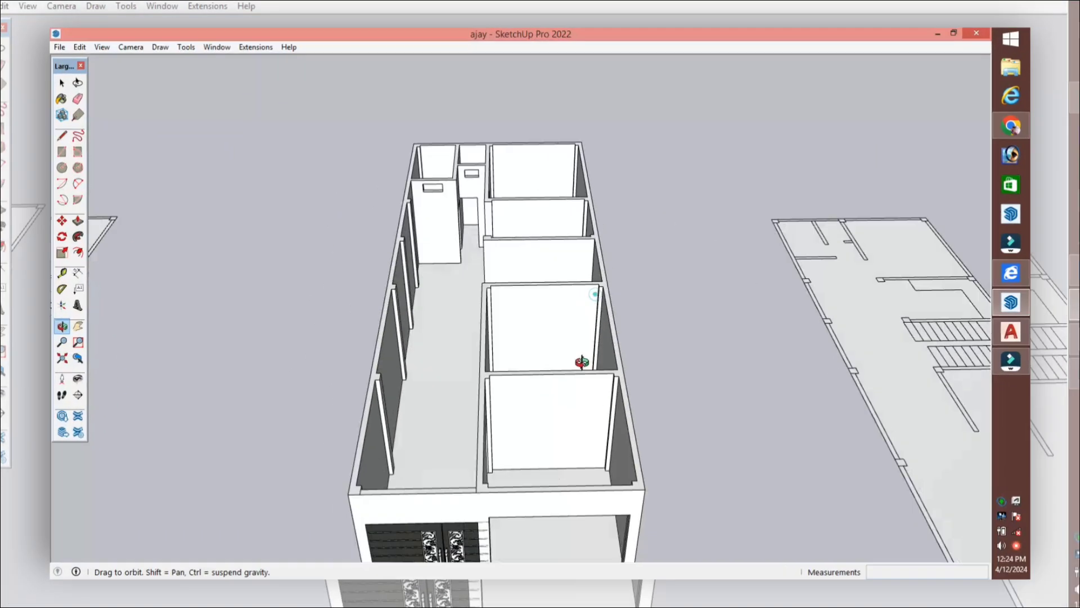
pyautogui.moveTo(581, 361)
pyautogui.mouseDown()
pyautogui.moveTo(520, 418)
pyautogui.moveTo(585, 362)
pyautogui.mouseUp()
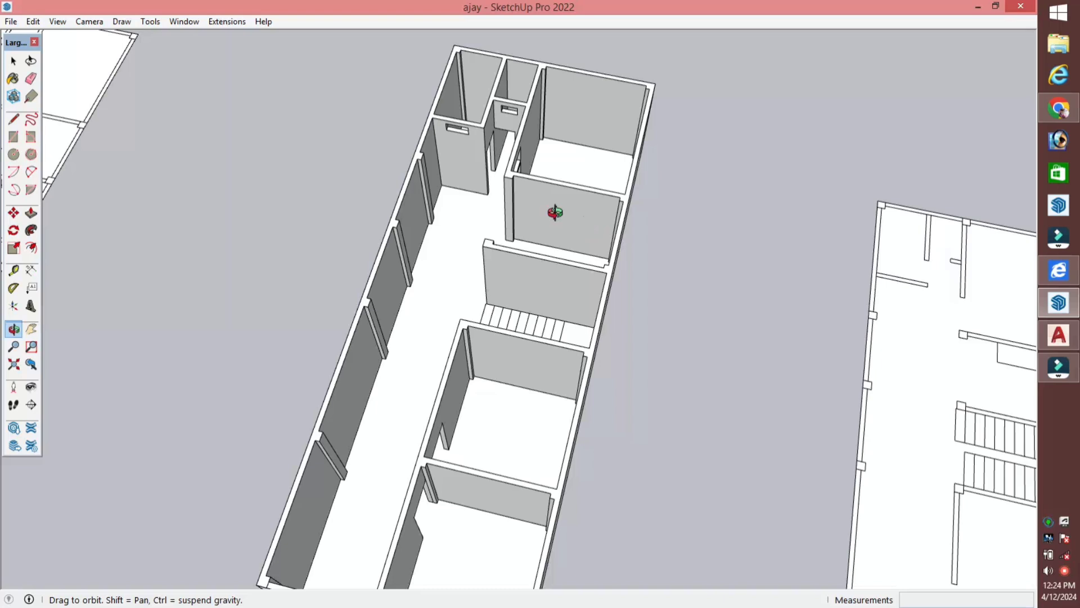
pyautogui.moveTo(574, 127)
pyautogui.mouseDown()
pyautogui.moveTo(495, 236)
pyautogui.moveTo(620, 224)
pyautogui.moveTo(434, 91)
pyautogui.moveTo(458, 242)
pyautogui.moveTo(552, 217)
pyautogui.moveTo(552, 248)
pyautogui.mouseUp()
pyautogui.moveTo(484, 343); pyautogui.dragTo(613, 318)
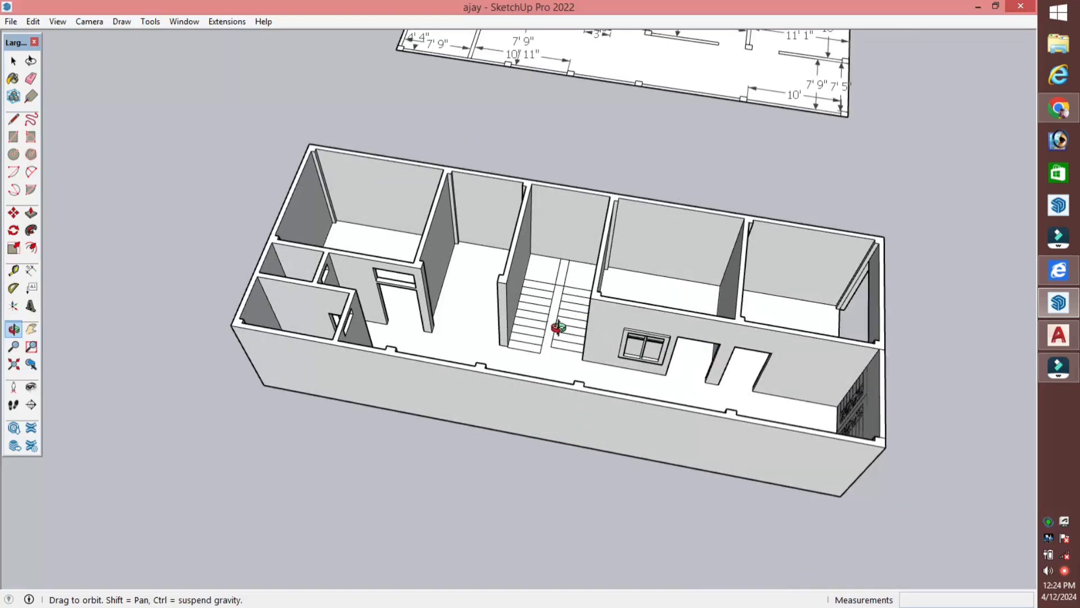
pyautogui.moveTo(706, 343); pyautogui.dragTo(243, 171)
pyautogui.scroll(-3, 243, 172)
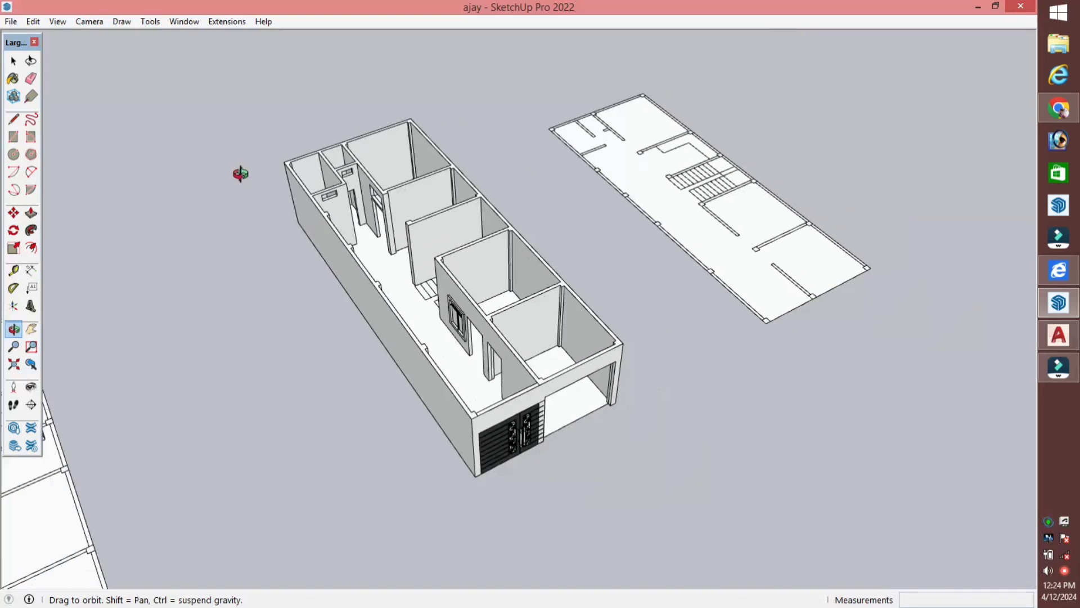
pyautogui.scroll(5, 358, 287)
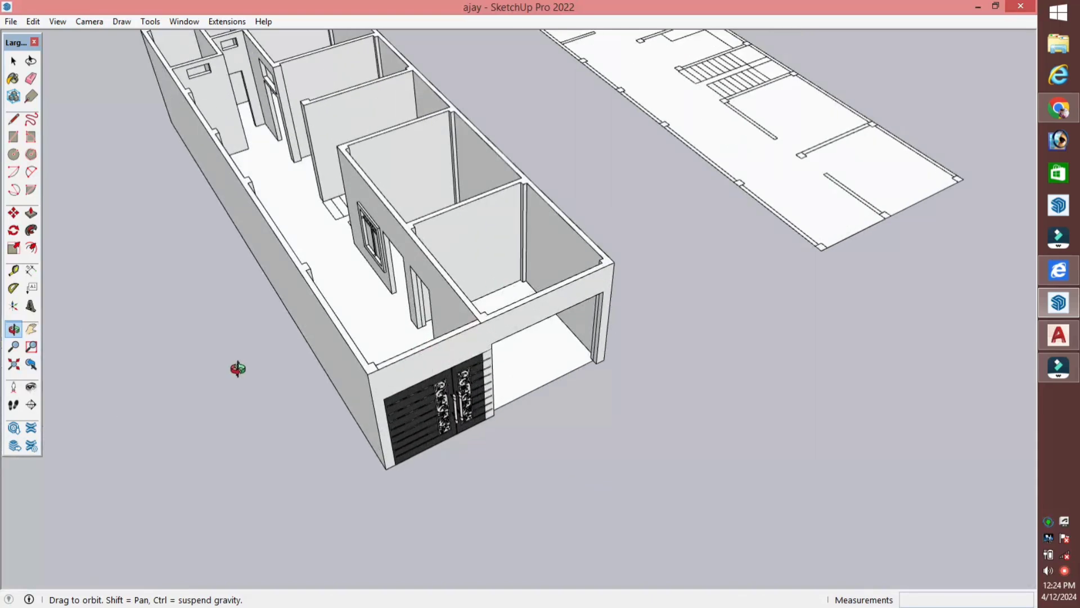
pyautogui.scroll(-3, 211, 365)
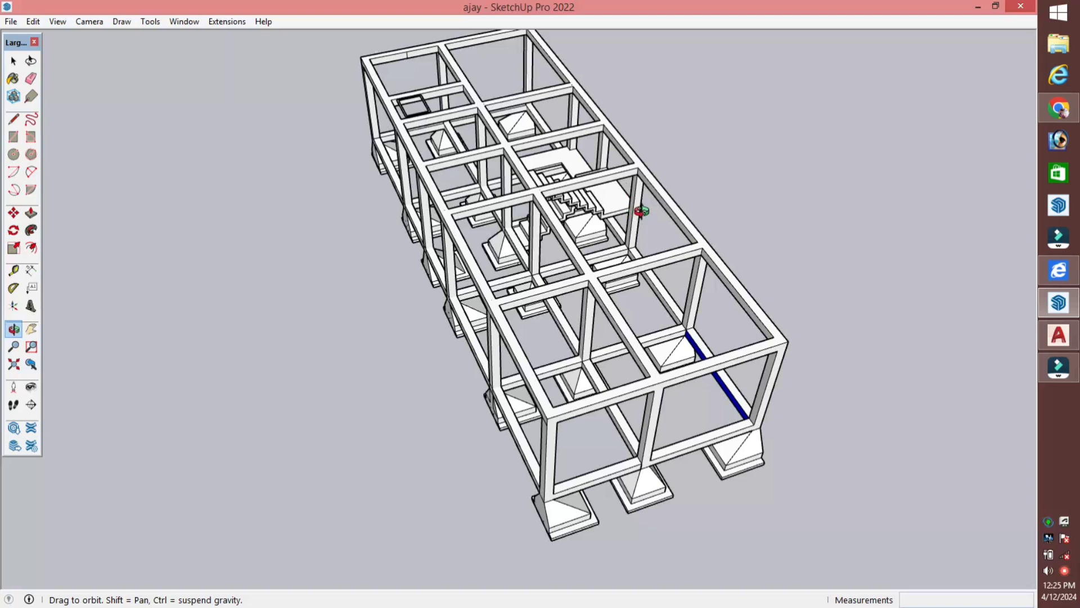
# Step: Examine the structural frame model from all sides, including its footings, plinth beams, columns, roof beams and staircase
pyautogui.moveTo(833, 456); pyautogui.dragTo(692, 422)
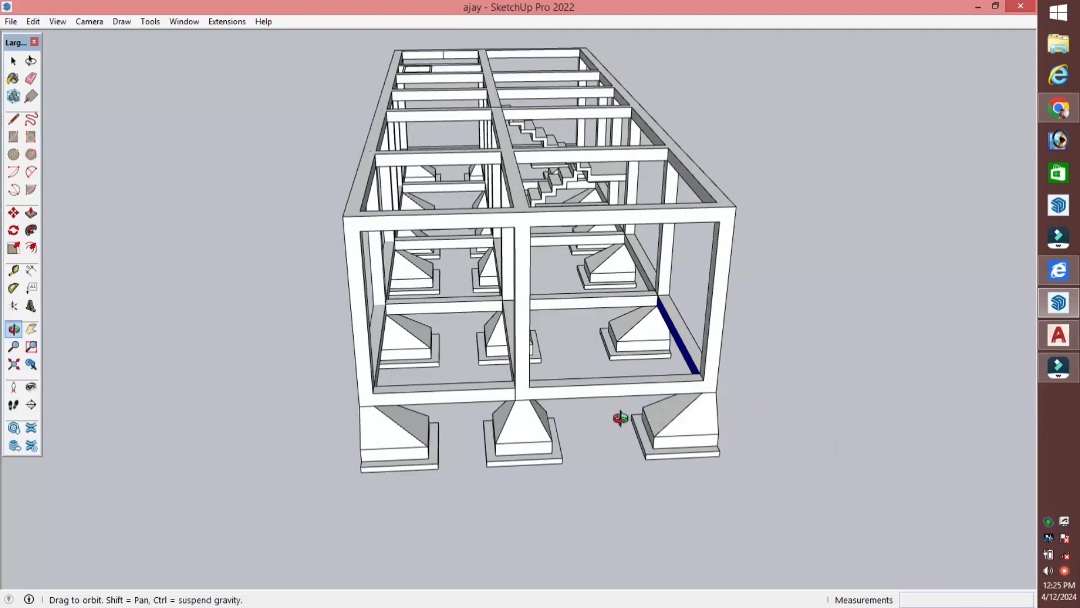
pyautogui.moveTo(506, 427); pyautogui.dragTo(602, 421)
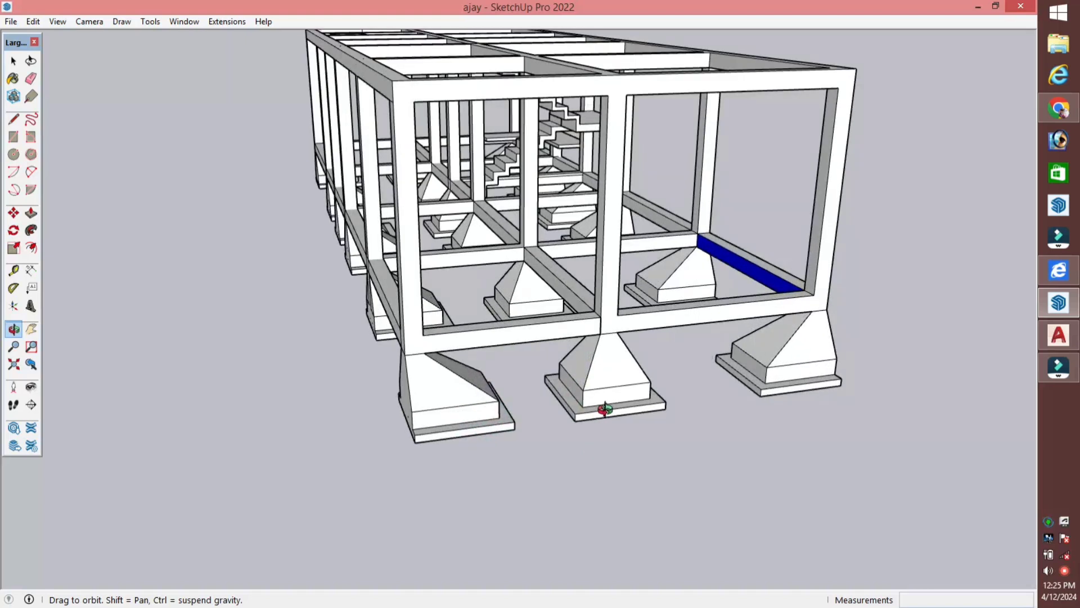
pyautogui.moveTo(721, 154); pyautogui.dragTo(395, 315)
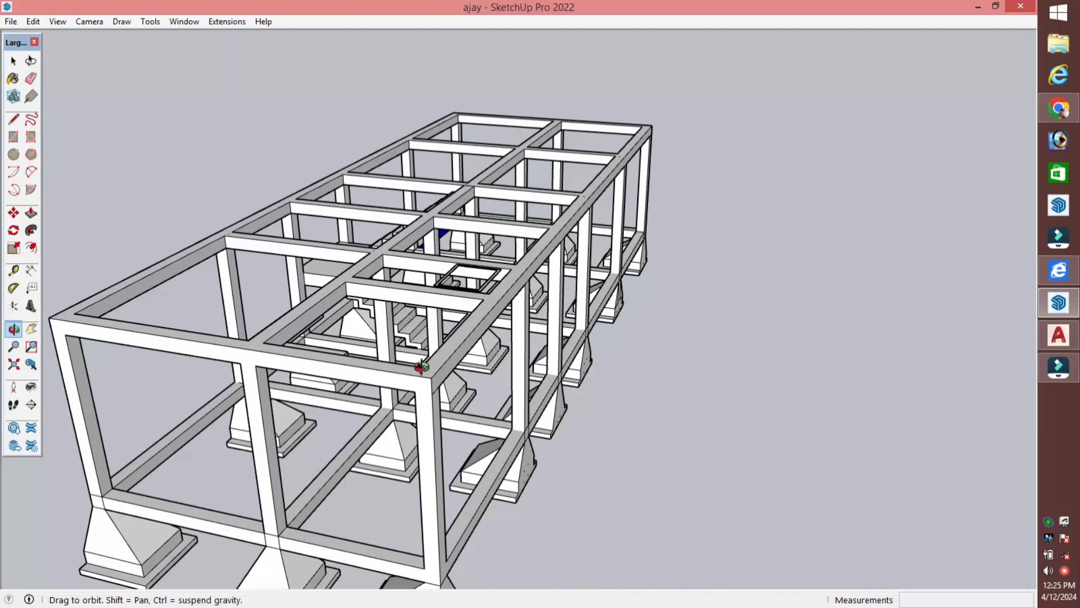
pyautogui.moveTo(252, 388); pyautogui.dragTo(355, 381)
pyautogui.moveTo(279, 376); pyautogui.dragTo(535, 378)
pyautogui.moveTo(288, 282); pyautogui.dragTo(417, 284)
pyautogui.moveTo(604, 288); pyautogui.dragTo(272, 290)
pyautogui.moveTo(422, 180); pyautogui.dragTo(152, 273)
pyautogui.moveTo(487, 248); pyautogui.dragTo(261, 304)
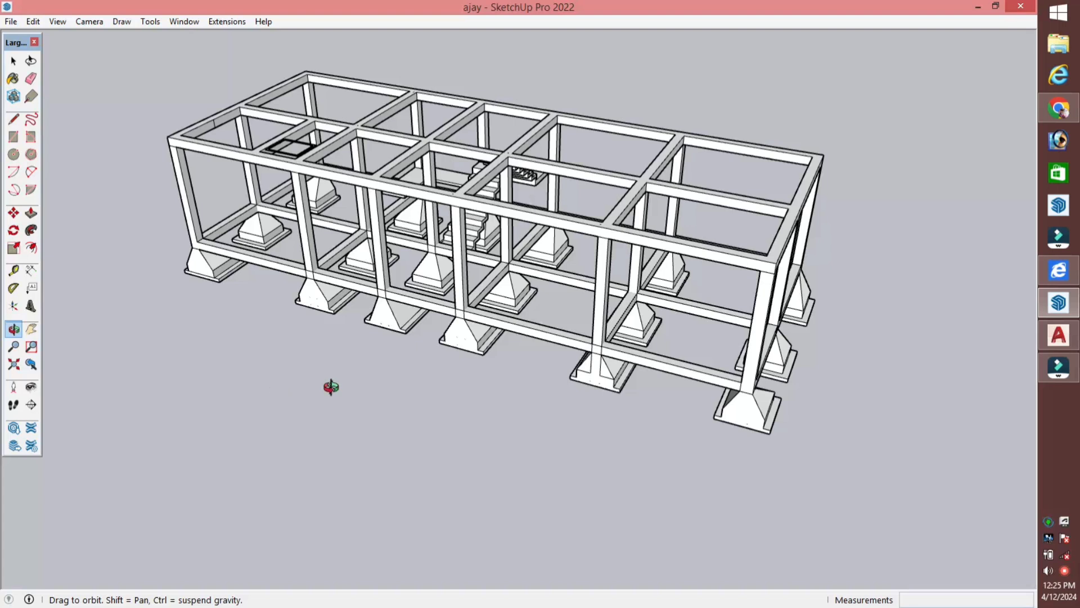
pyautogui.moveTo(466, 379); pyautogui.dragTo(424, 381)
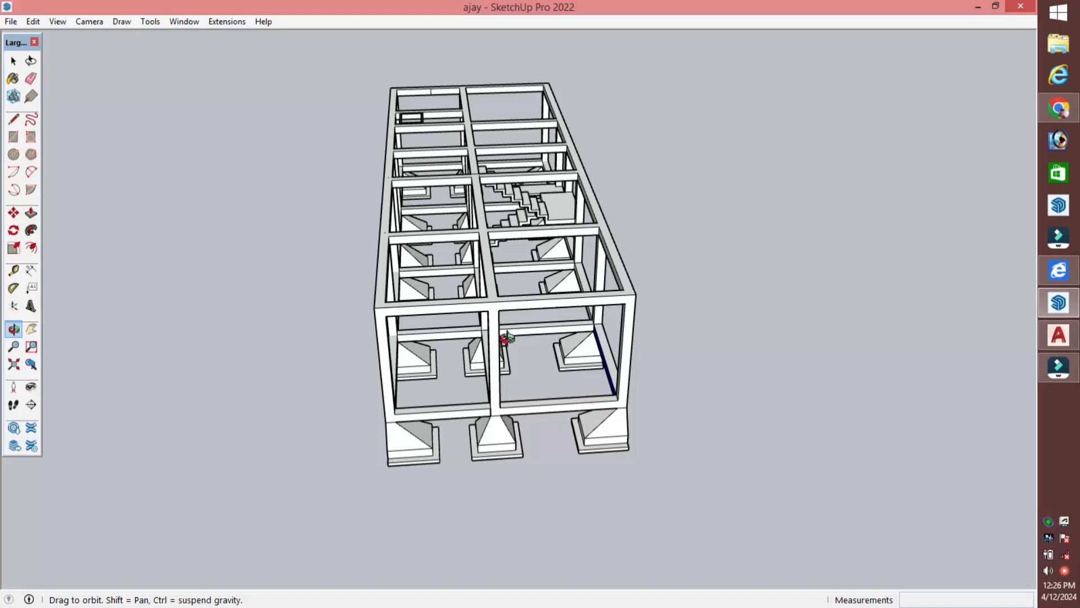
pyautogui.moveTo(437, 327); pyautogui.dragTo(606, 316)
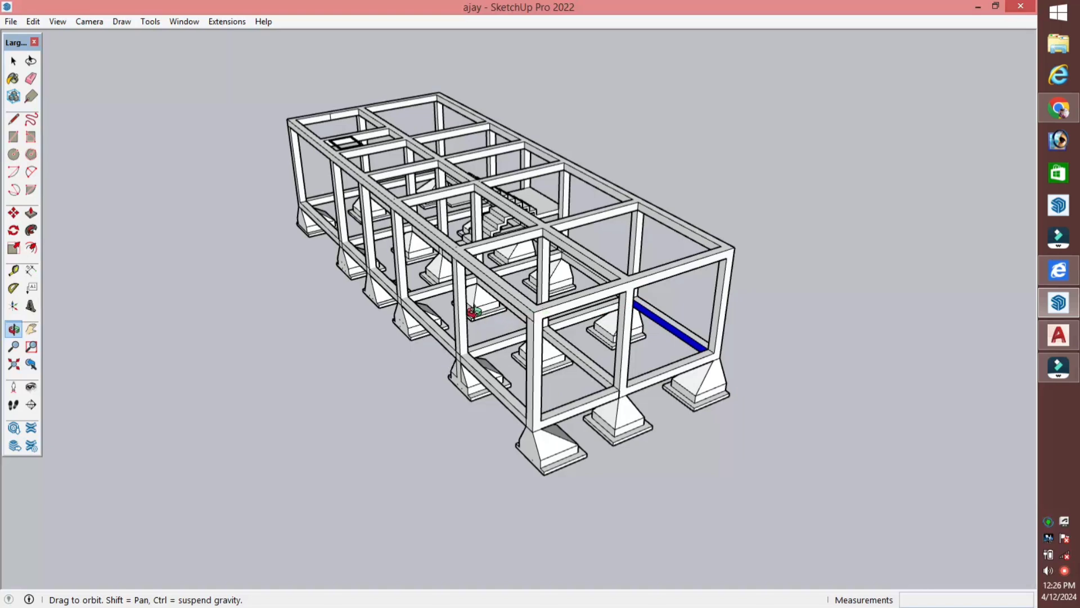
pyautogui.moveTo(430, 310); pyautogui.dragTo(549, 339)
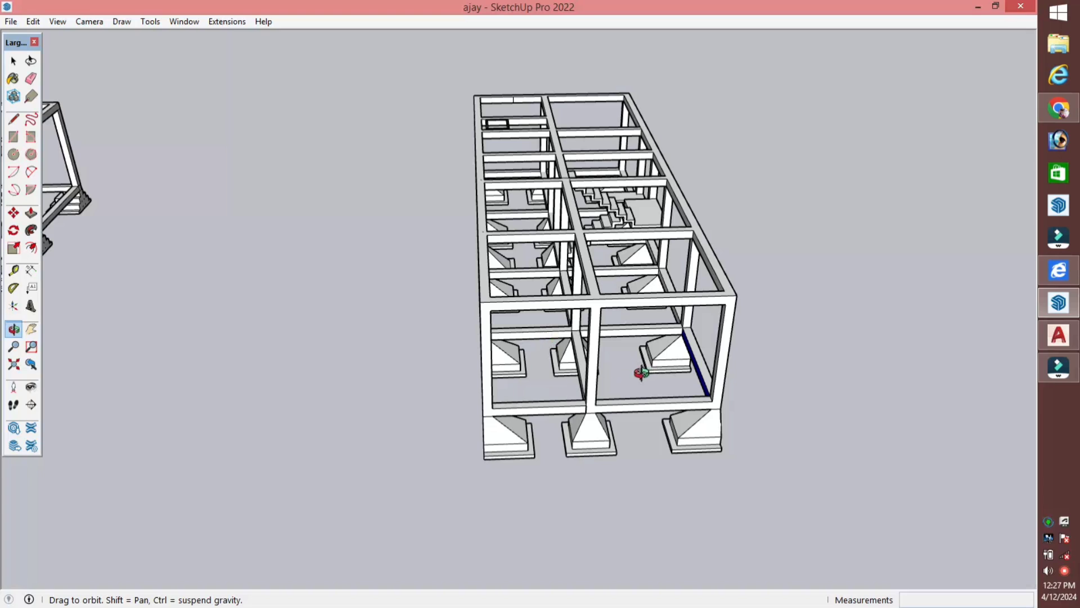
pyautogui.moveTo(736, 384); pyautogui.dragTo(651, 309)
pyautogui.moveTo(348, 360); pyautogui.dragTo(647, 236)
pyautogui.moveTo(407, 201); pyautogui.dragTo(613, 273)
pyautogui.moveTo(193, 191); pyautogui.dragTo(470, 218)
pyautogui.moveTo(575, 204); pyautogui.dragTo(398, 234)
pyautogui.moveTo(623, 311); pyautogui.dragTo(225, 234)
pyautogui.moveTo(792, 429); pyautogui.dragTo(473, 322)
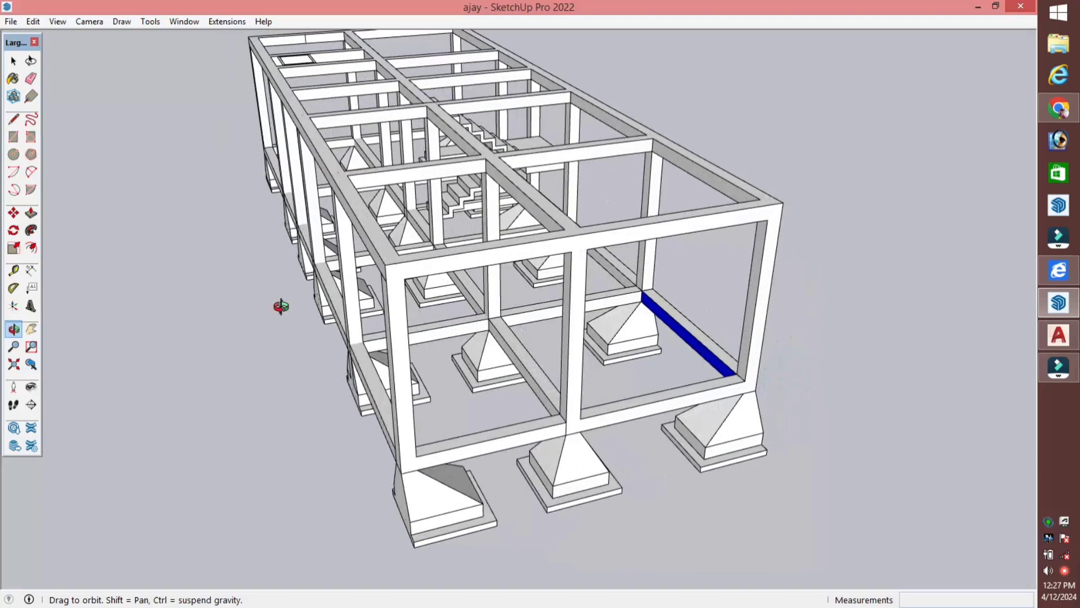
# Step: Set the Pavers with Grass Herringbone material's colour to neutral grey and repaint the blue plinth beam white to match the frame
pyautogui.click(13, 79)
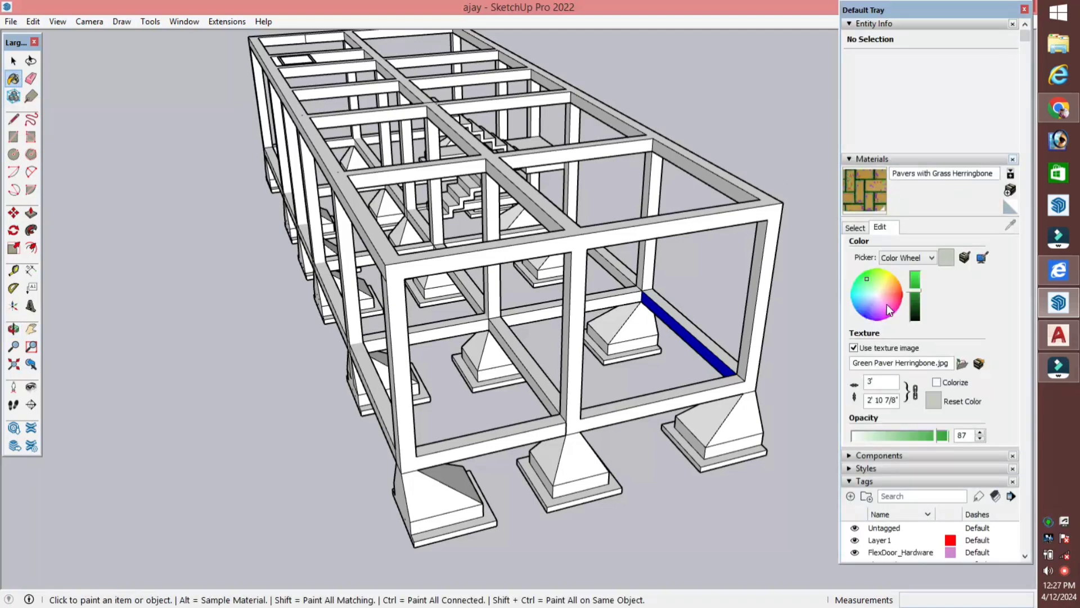
pyautogui.click(877, 295)
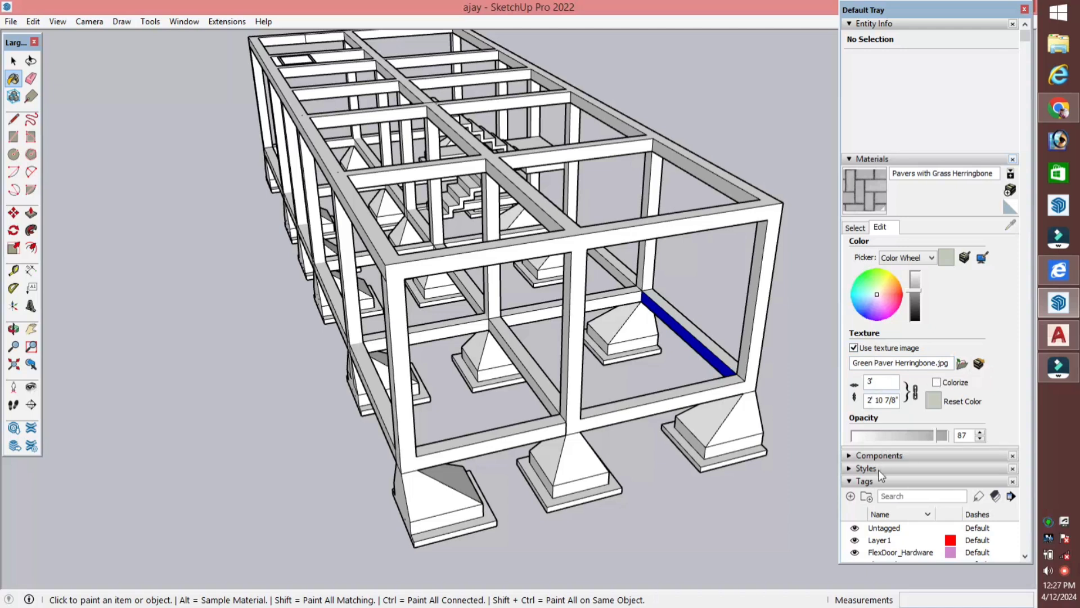
pyautogui.click(858, 228)
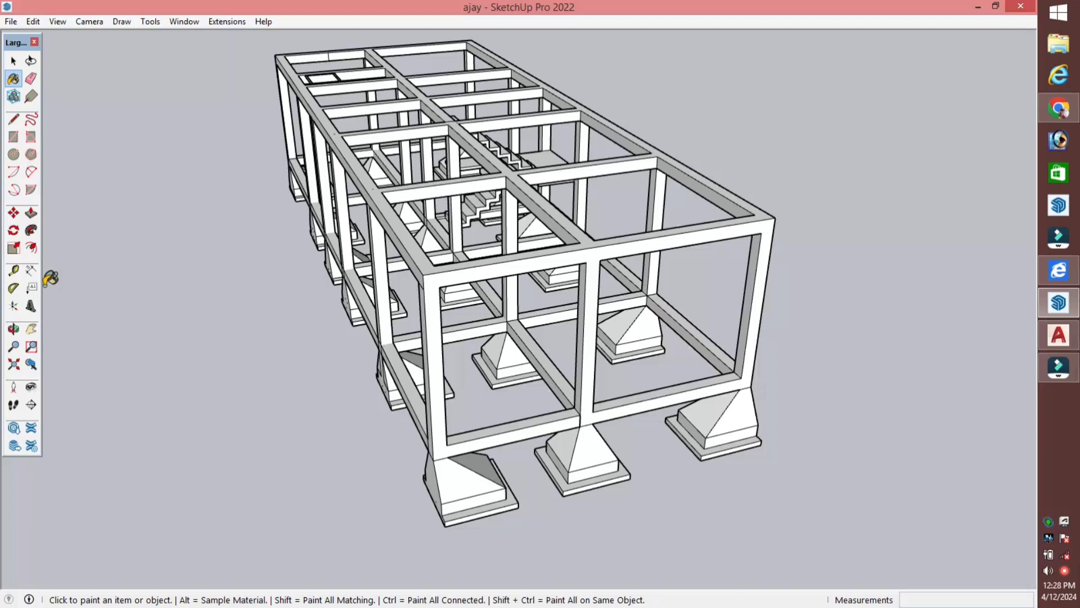
# Step: Inspect the repainted frame from the front and long side, checking the columns, beams and footings
pyautogui.click(14, 330)
pyautogui.moveTo(528, 343); pyautogui.dragTo(540, 318)
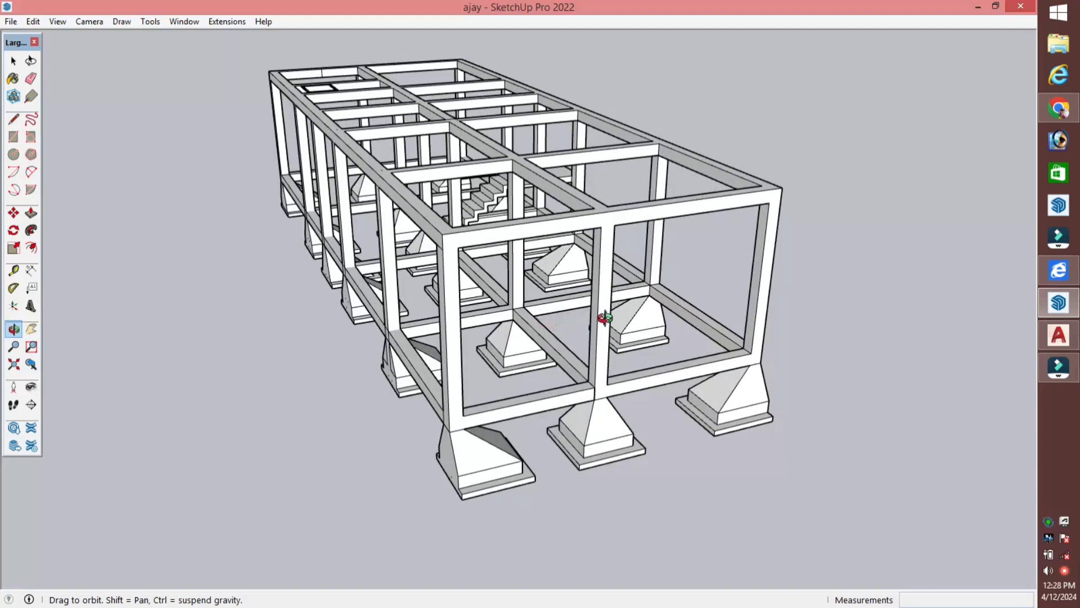
pyautogui.moveTo(696, 323); pyautogui.dragTo(396, 336)
pyautogui.moveTo(323, 337); pyautogui.dragTo(380, 323)
pyautogui.scroll(2, 419, 254)
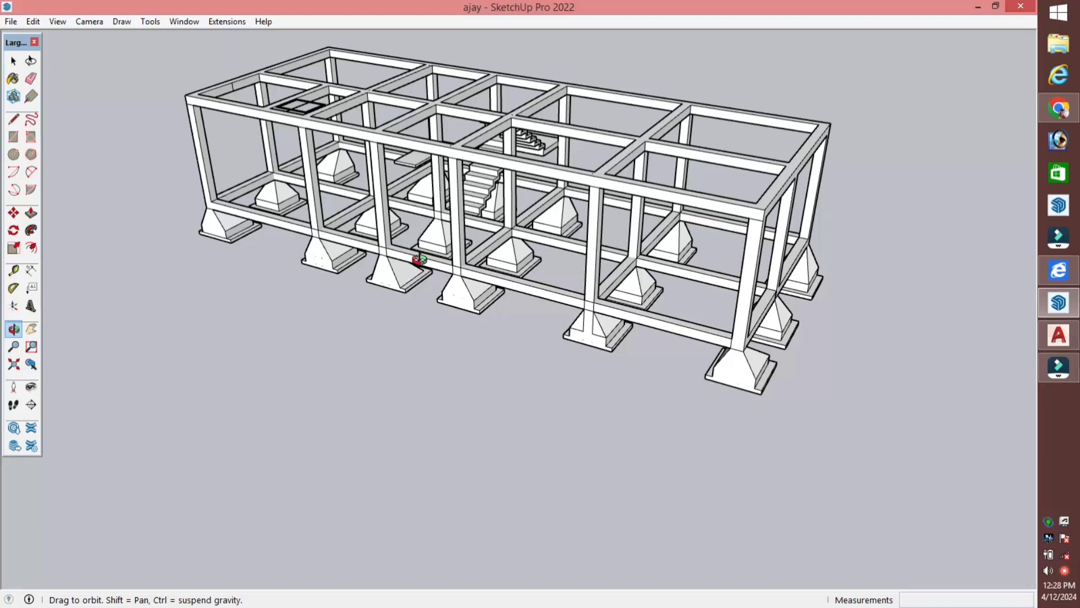
pyautogui.scroll(-1, 446, 338)
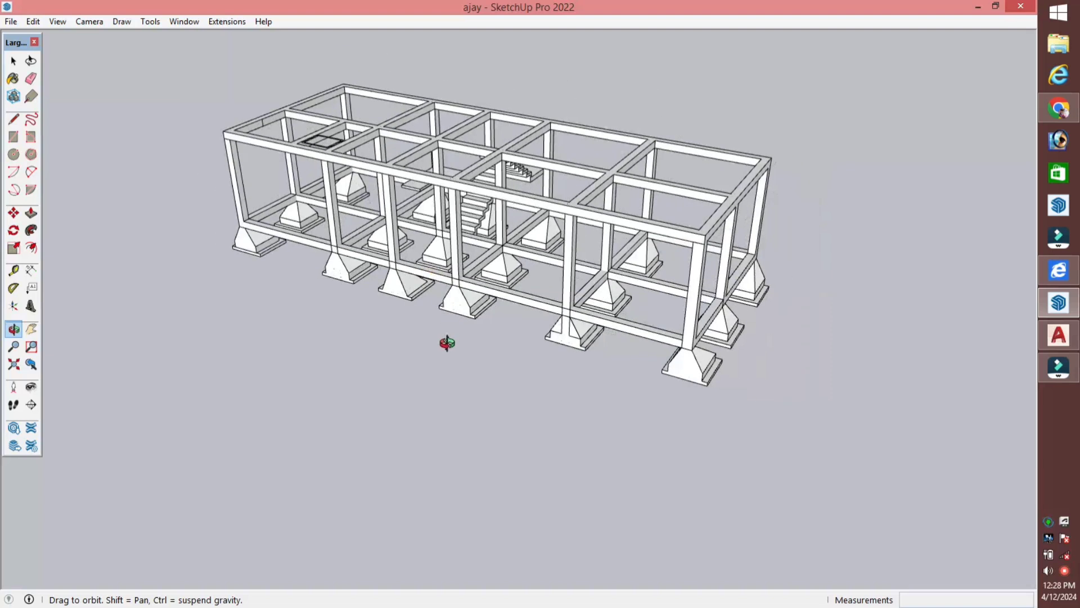
pyautogui.moveTo(528, 272); pyautogui.dragTo(238, 256)
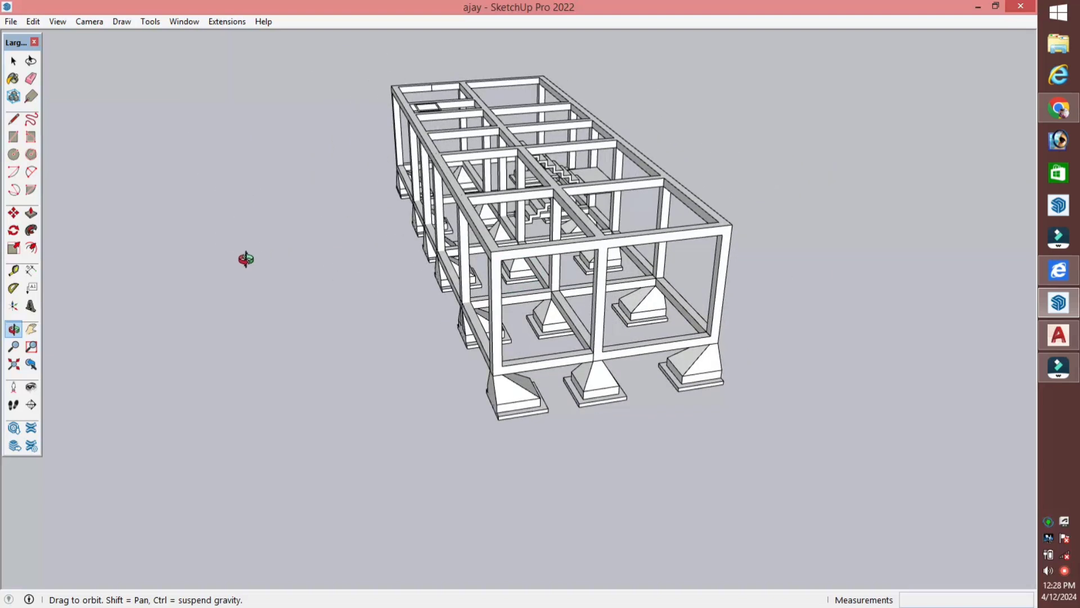